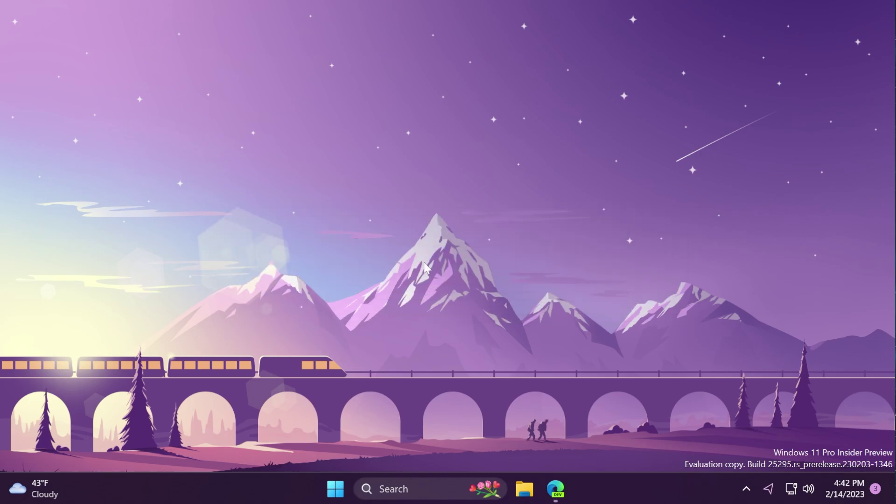
Bring up Edge showing the ViVeTool v0.3.2 release on GitHub
left_click(556, 489)
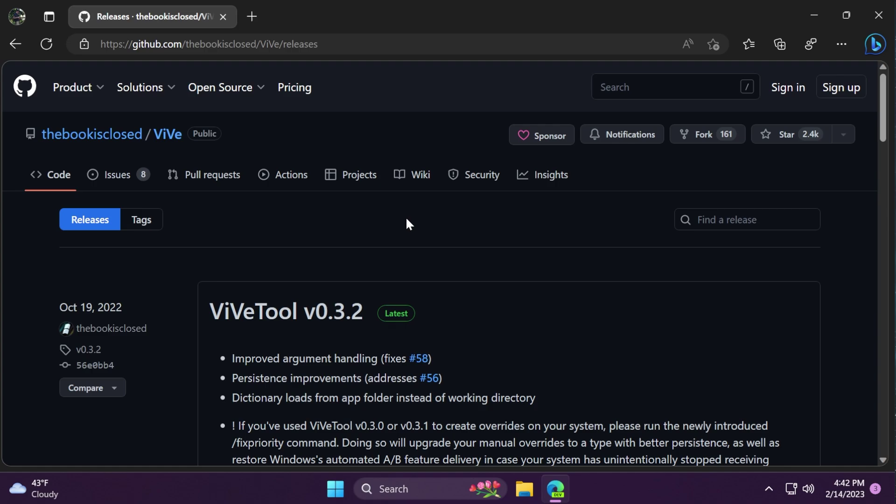
scroll(465, 284, "down", 2)
scroll(465, 289, "down", 2)
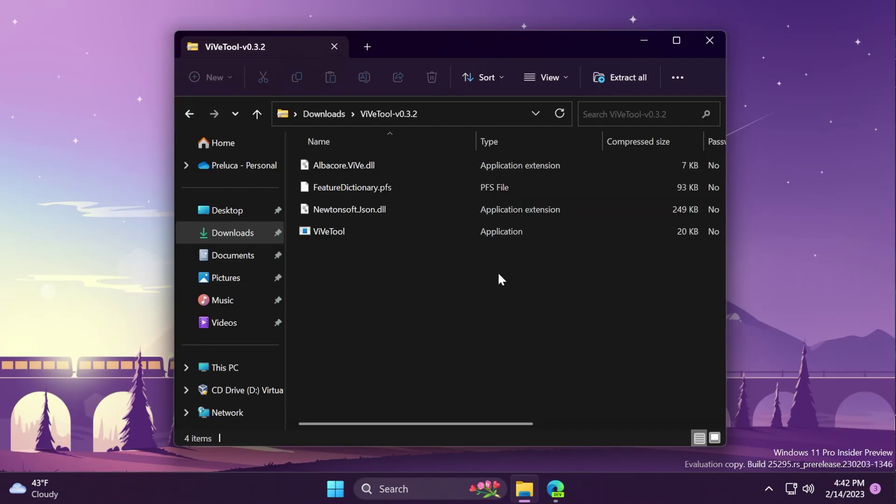
Choose C:\Windows\System32 as the extraction destination for the ViVeTool archive
left_click(610, 73)
left_click(610, 177)
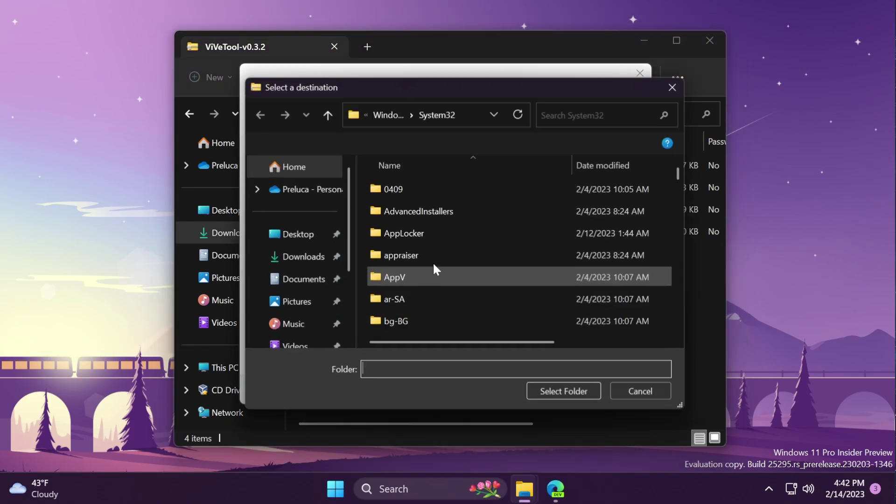
scroll(290, 274, "down", 3)
left_click(294, 278)
double_click(440, 203)
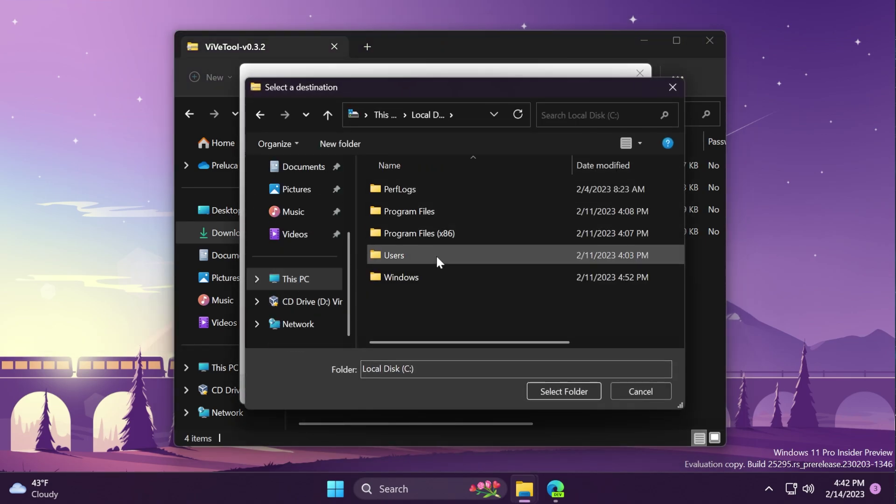
double_click(421, 274)
scroll(456, 228, "down", 7)
scroll(456, 228, "down", 5)
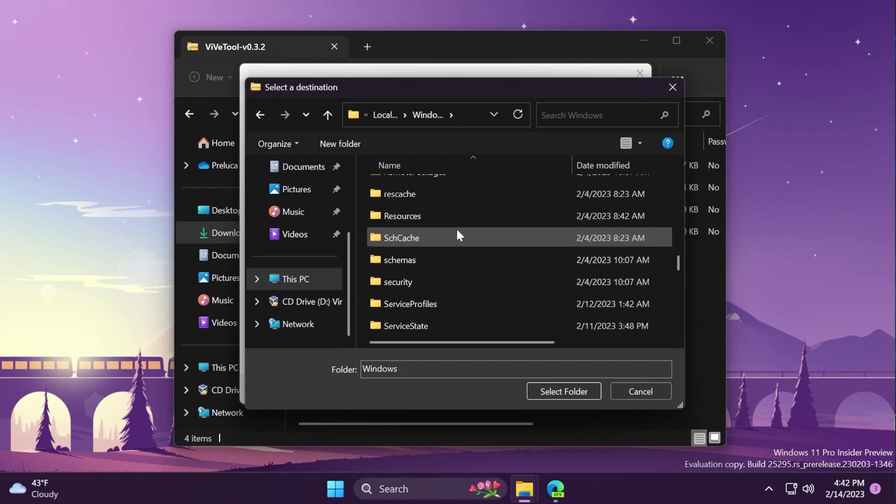
scroll(456, 228, "down", 3)
left_click(420, 282)
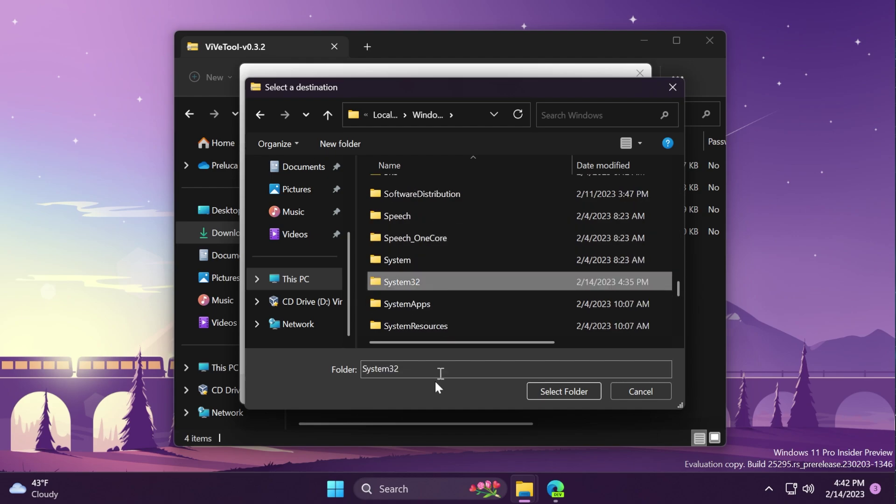
Extract the four ViVeTool files into System32 with administrator permission
left_click(563, 391)
left_click(565, 389)
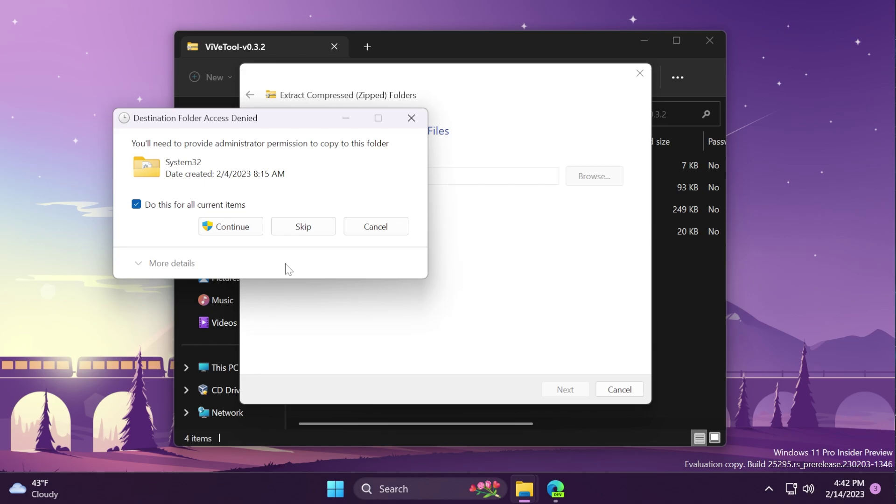
left_click(227, 226)
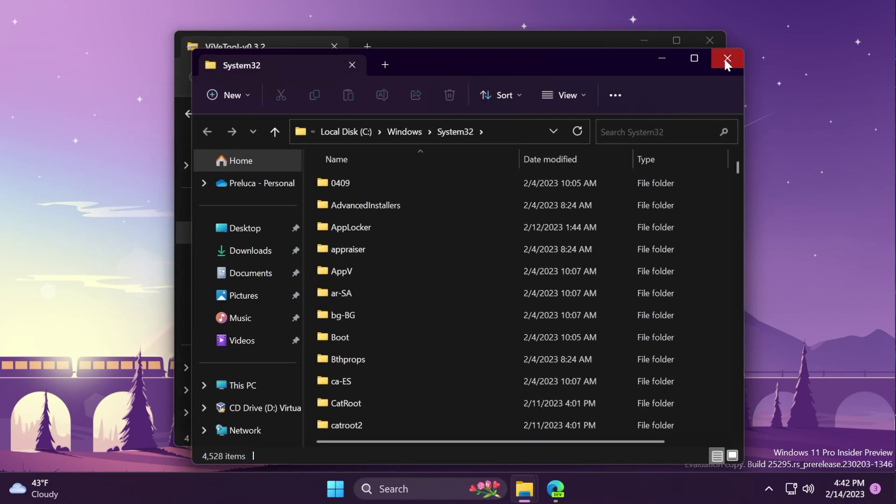
left_click(727, 64)
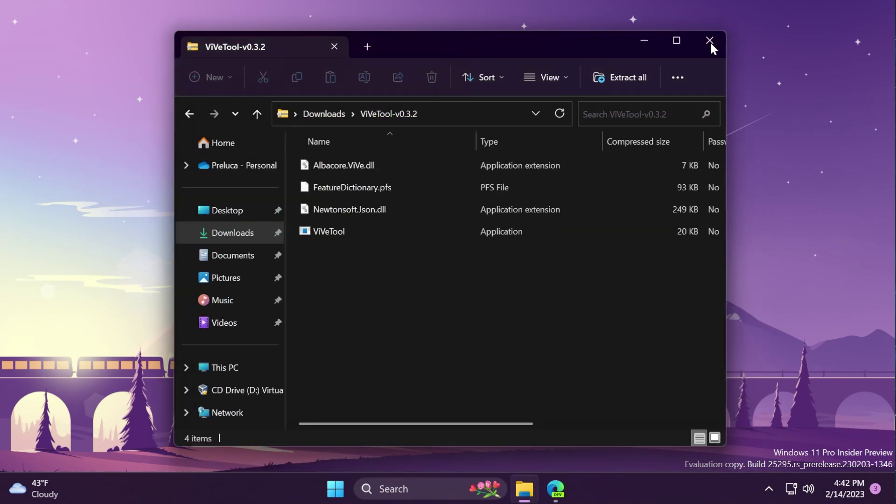
Launch Command Prompt as administrator and move its window up and left
left_click(709, 40)
key("super")
type("cmd")
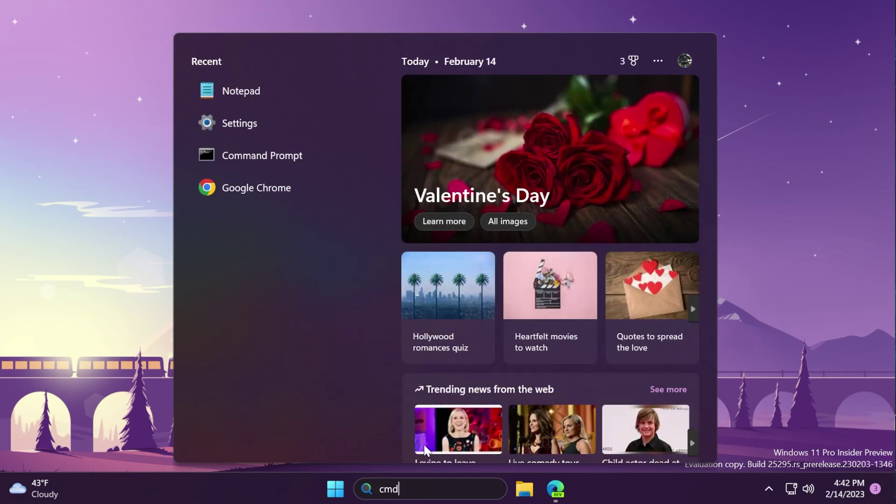
left_click(506, 257)
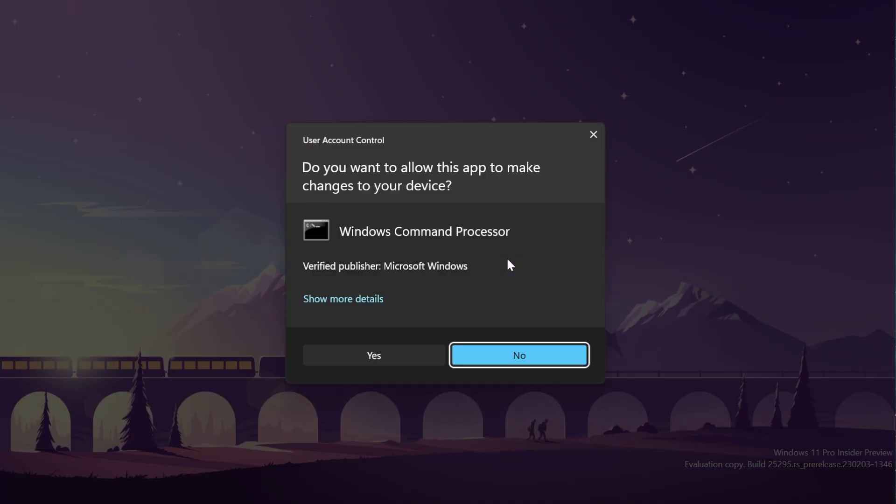
left_click(404, 353)
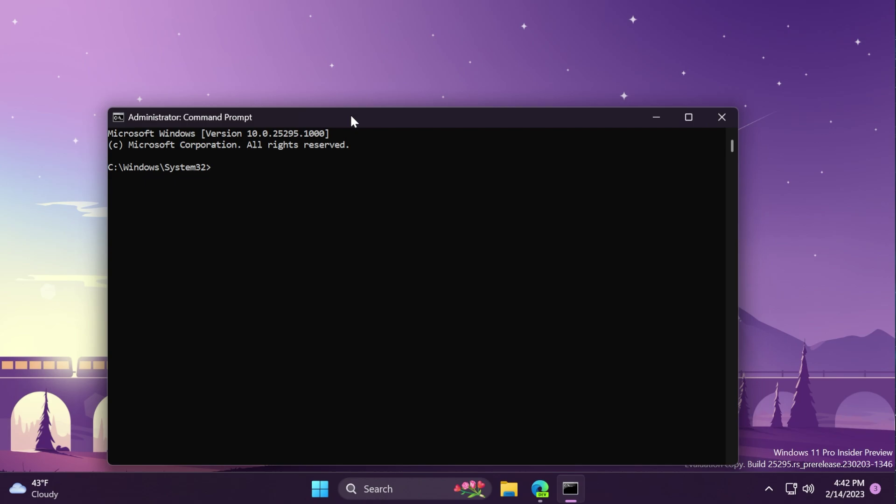
left_click_drag(350, 117, 309, 69)
left_click(220, 164)
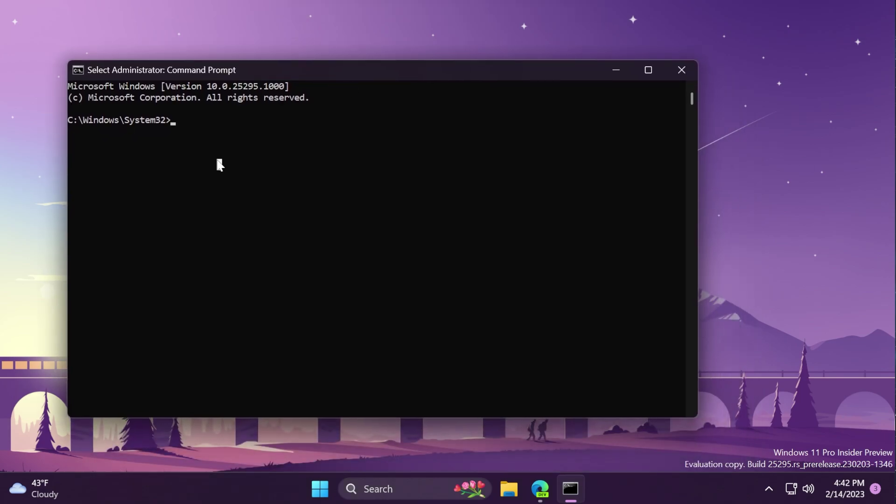
type("vivetool /enable /id:35262205")
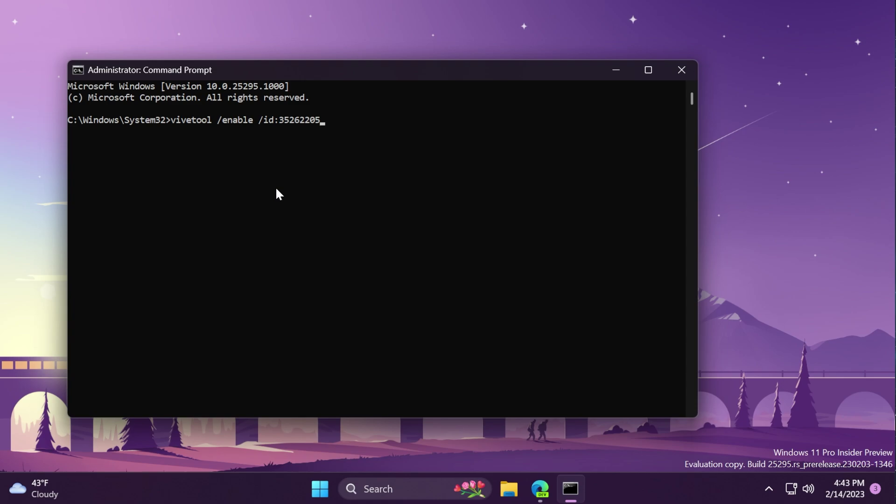
Run vivetool /enable /id for 35262205, 41355275, 42533185, 42133512 and 42739793
key("Return")
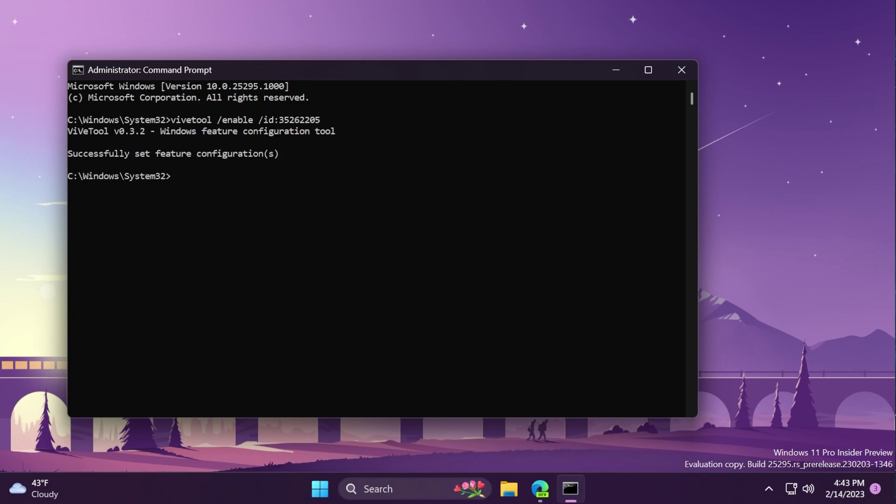
type("vivetool /enable /id:41355275")
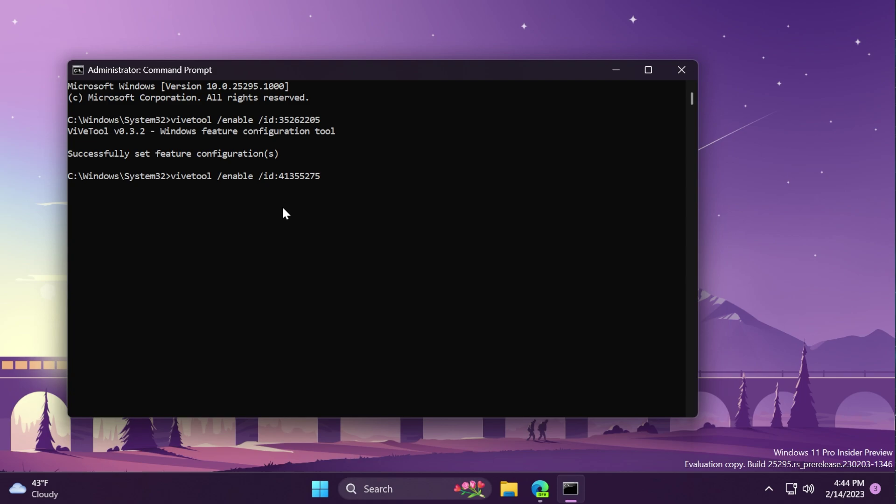
key("Return")
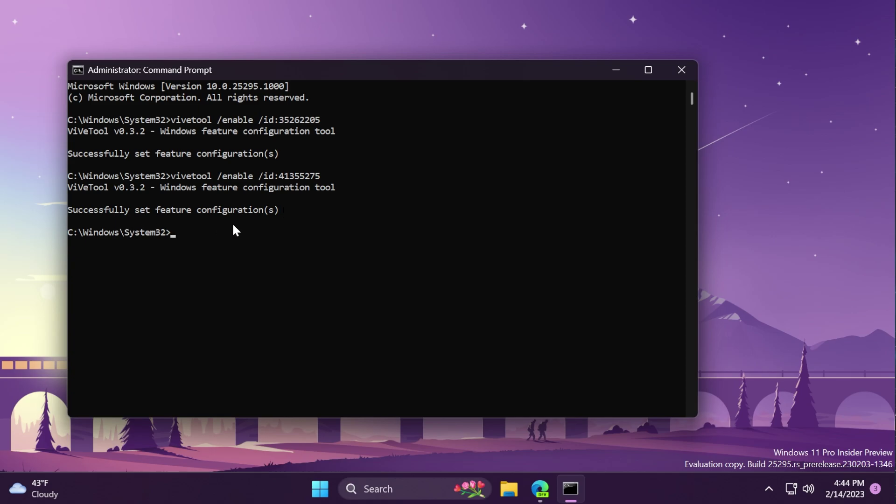
type("vivetool /enable /id:42533185")
key("Return")
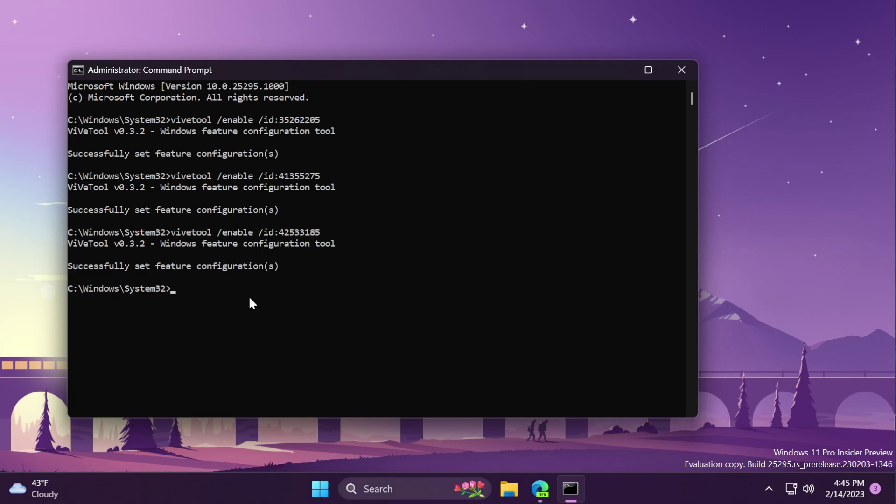
type("vivetool /enable /id:42133512")
key("Return")
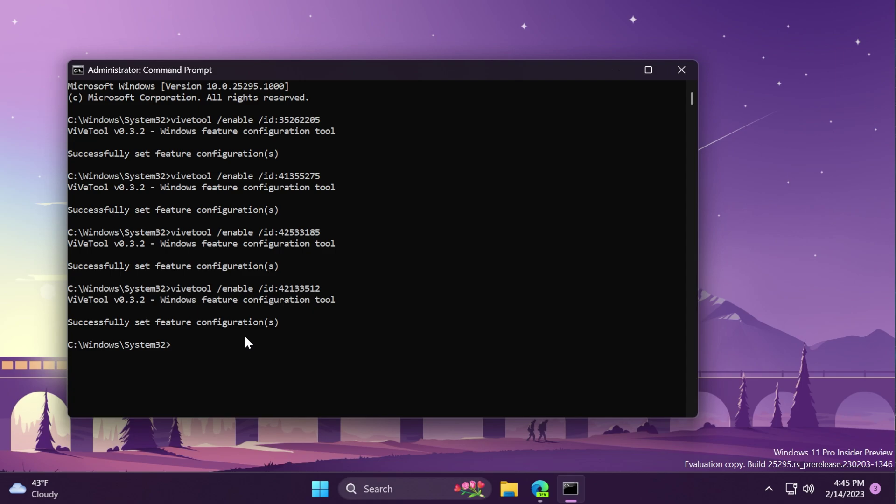
type("vivetool /enable /id:42739793")
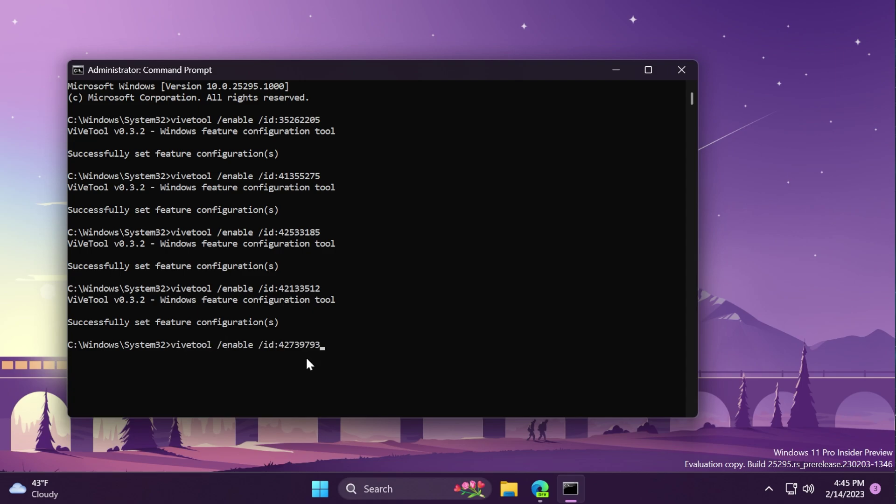
key("Return")
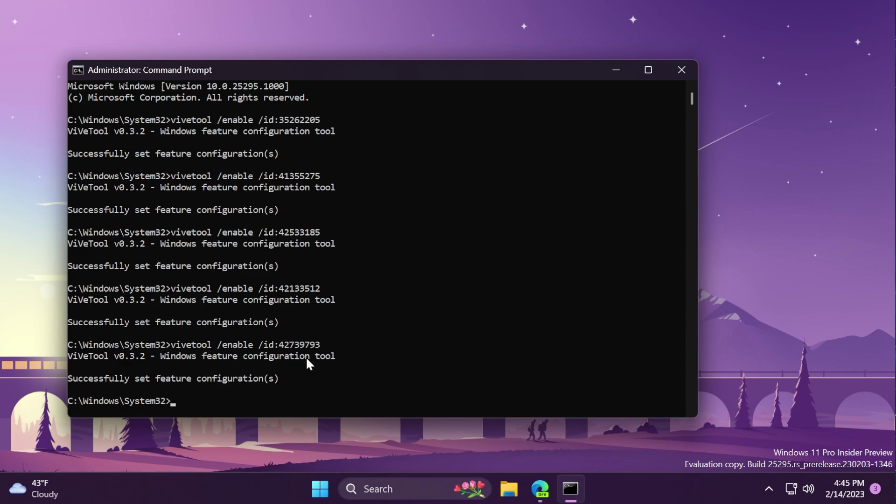
left_click_drag(630, 70, 627, 73)
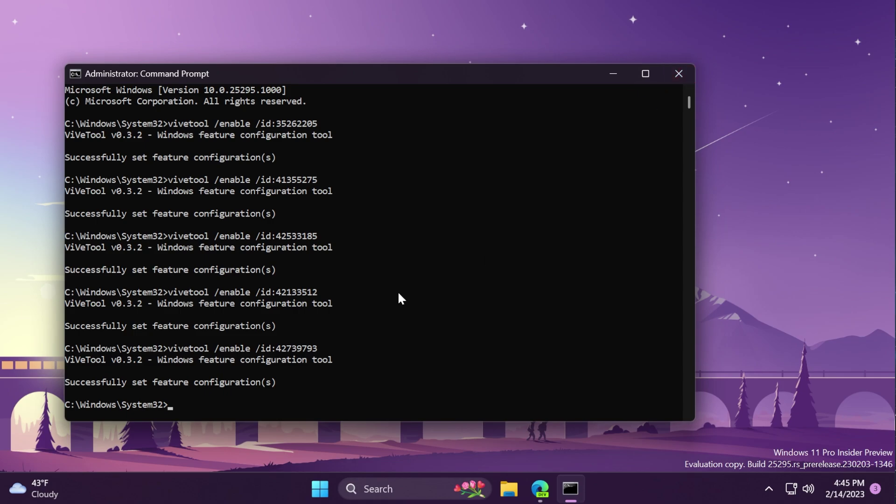
Close the administrator Command Prompt and right-click Start to restart the PC
left_click(677, 73)
right_click(336, 496)
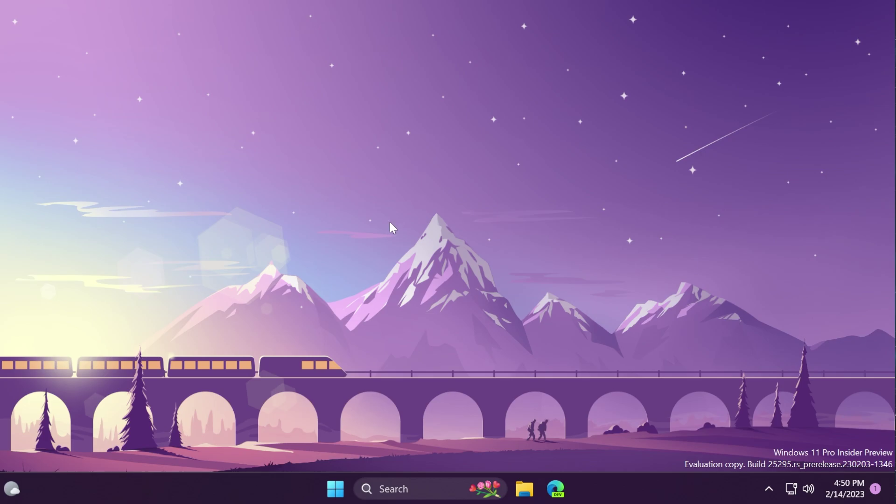
key("super")
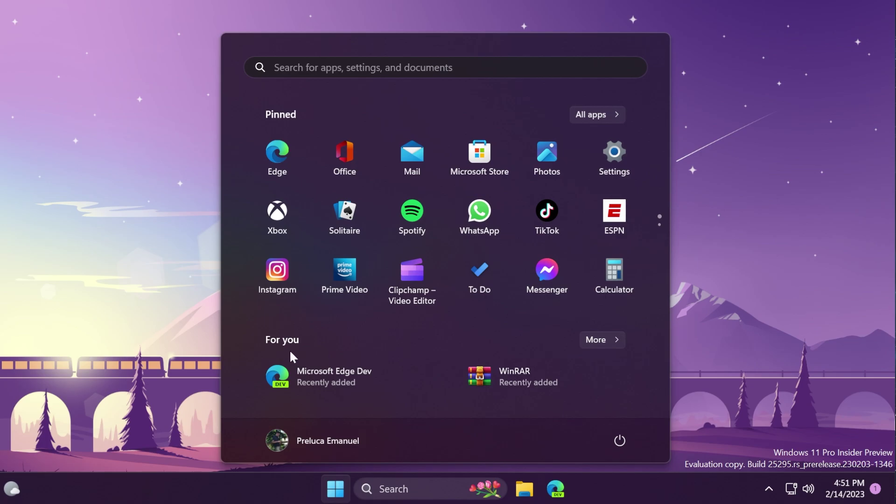
right_click(373, 318)
left_click(406, 333)
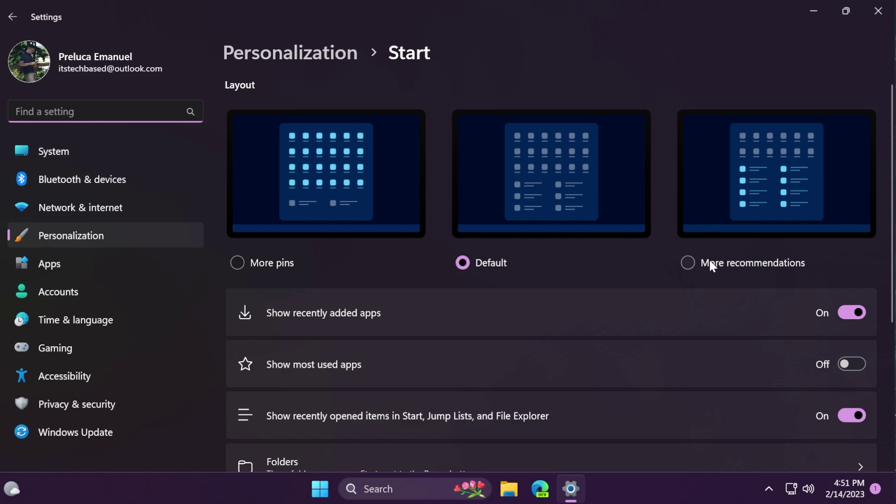
left_click(877, 12)
left_click(333, 489)
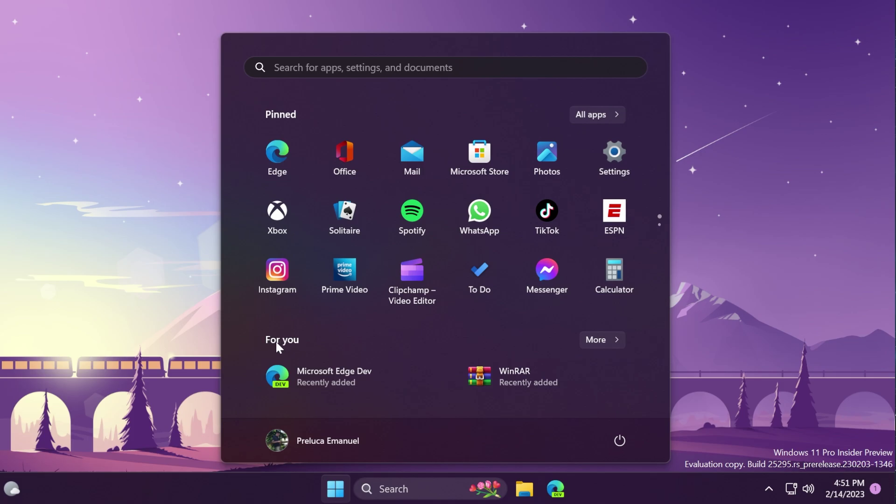
key("Escape")
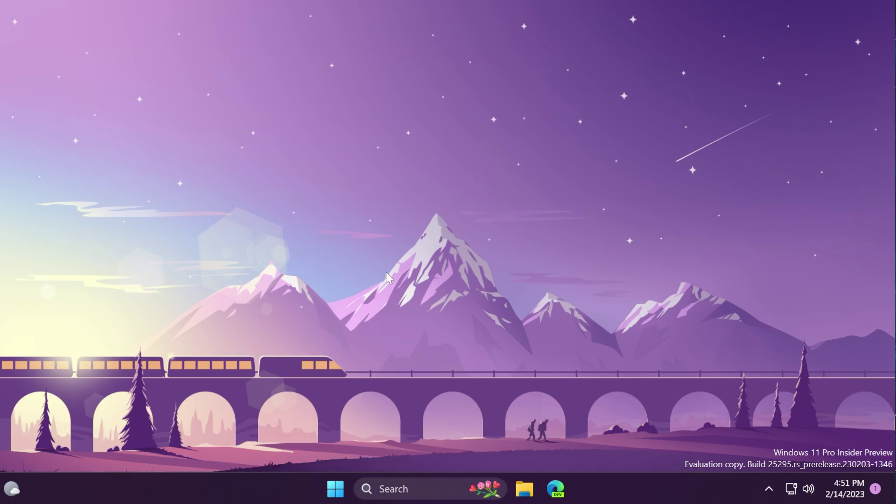